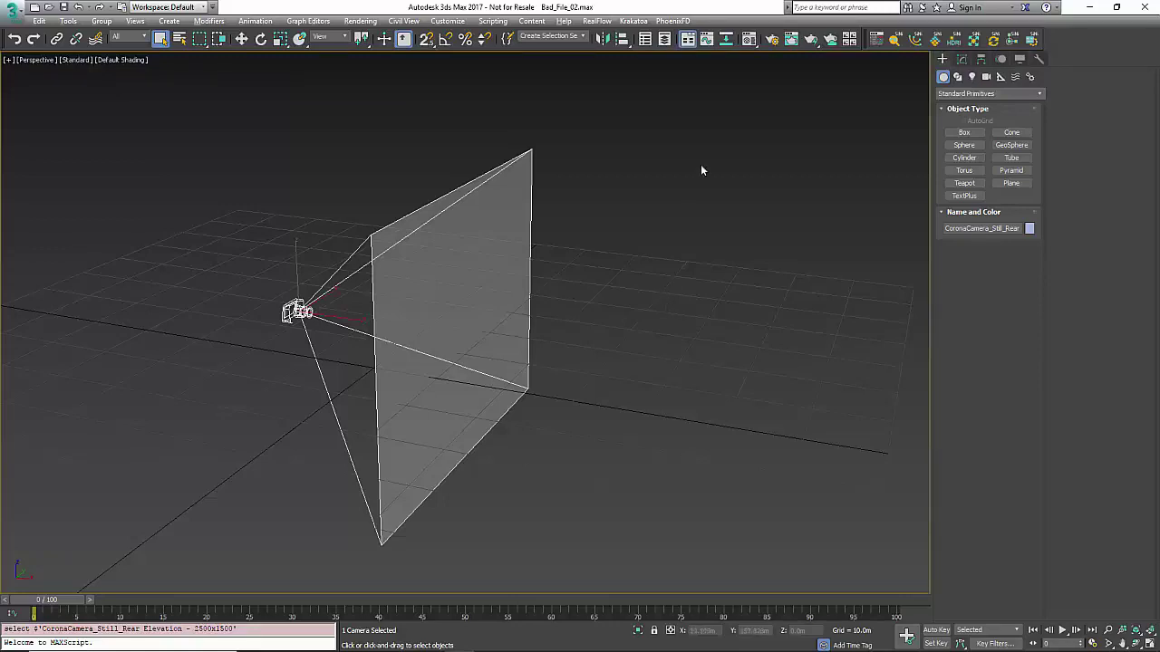
# Orbit the Perspective view around the lone camera and its frustum to see it from below.
pyautogui.keyDown('alt'); pyautogui.moveTo(701, 168); pyautogui.dragTo(697, 177, button='middle'); pyautogui.keyUp('alt')
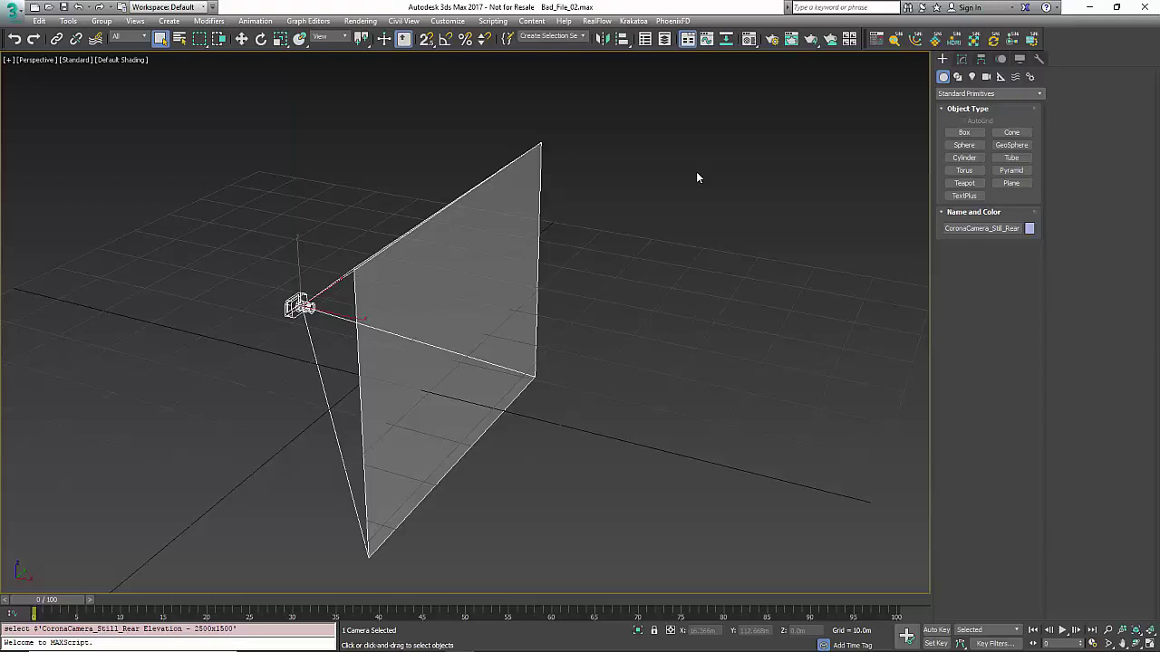
pyautogui.keyDown('alt'); pyautogui.moveTo(647, 174); pyautogui.dragTo(693, 176, button='middle'); pyautogui.keyUp('alt')
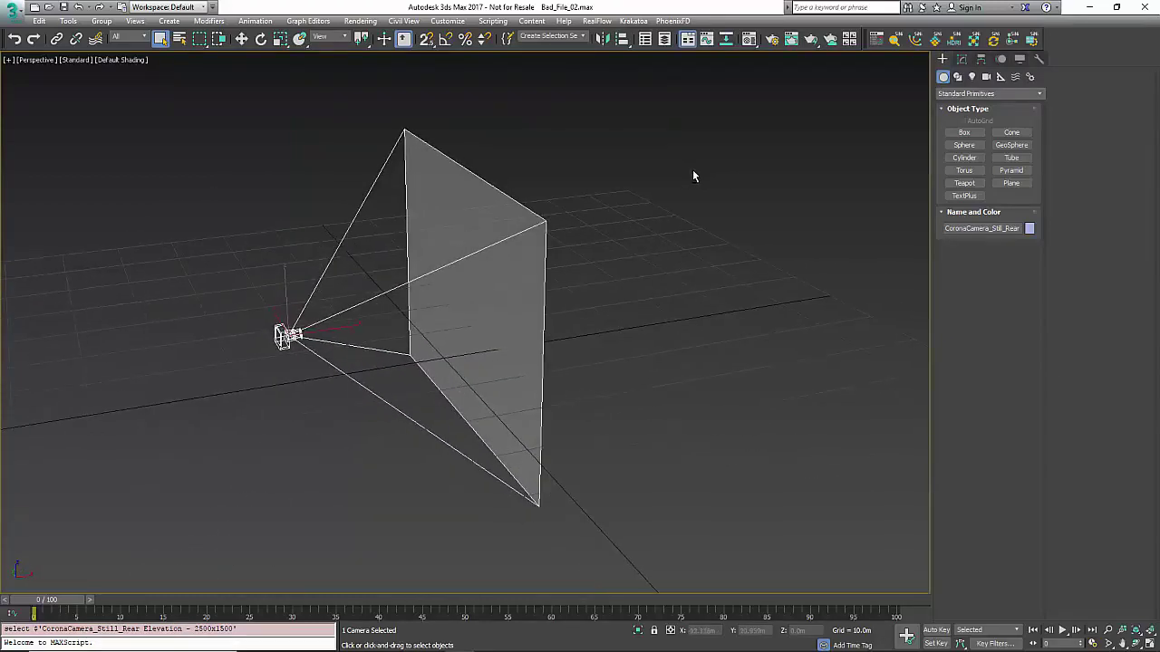
# Confirm Bad_File_02.max is 336 MB in File Explorer, then return to 3ds Max and reselect the camera.
pyautogui.moveTo(291, 644)
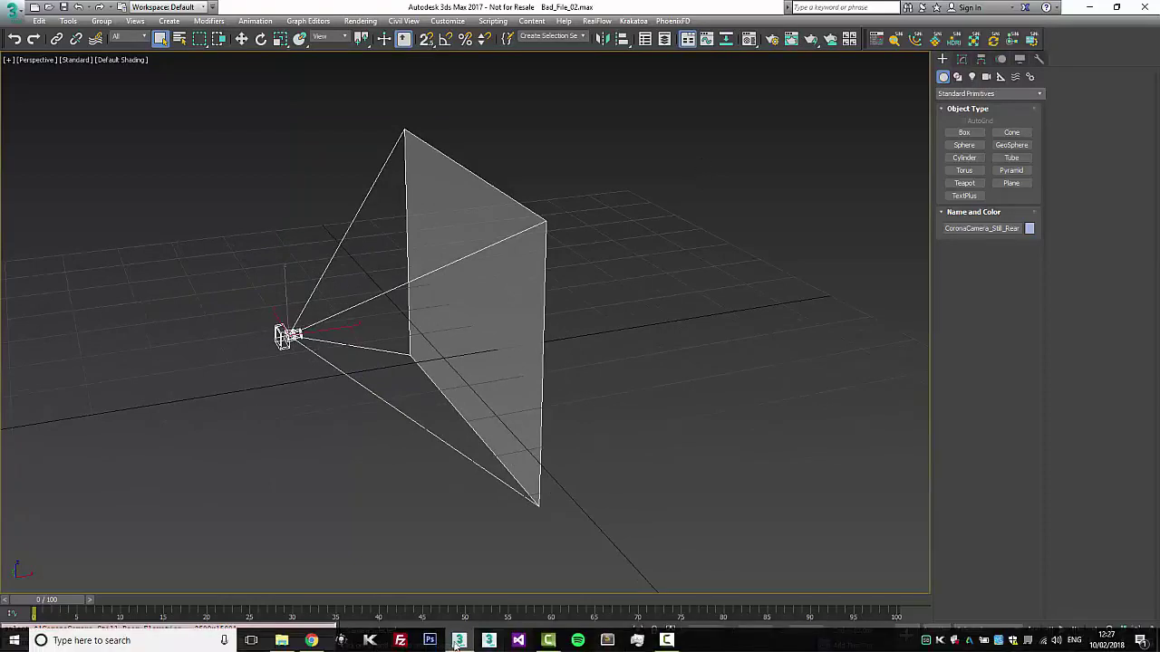
pyautogui.click(281, 580)
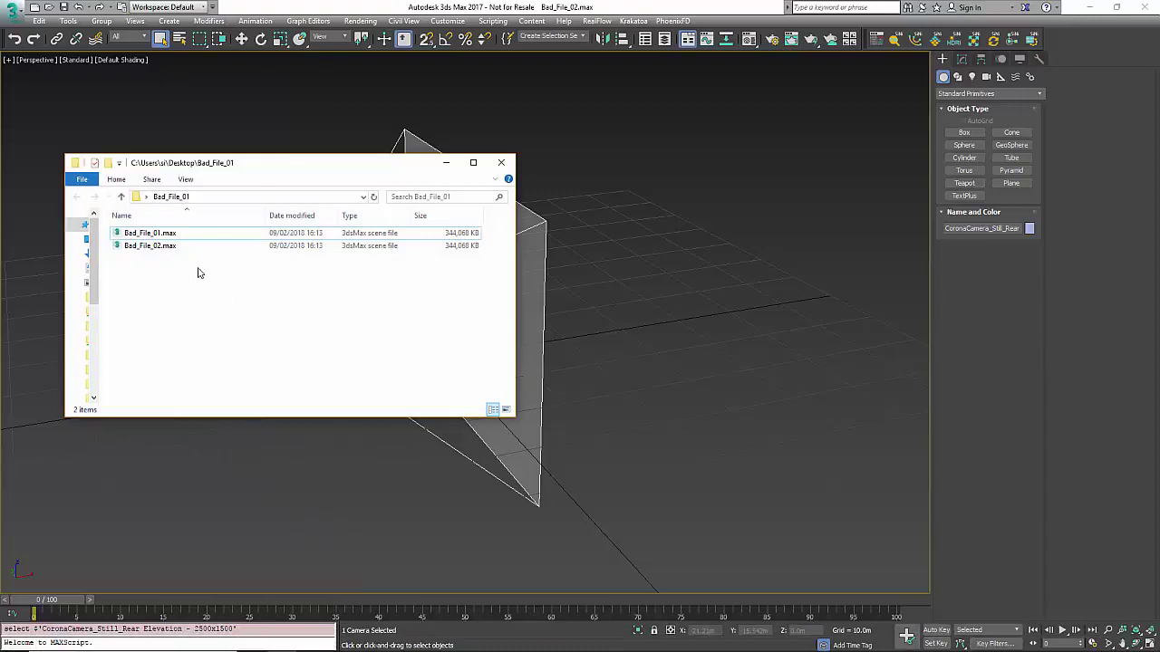
pyautogui.click(452, 247)
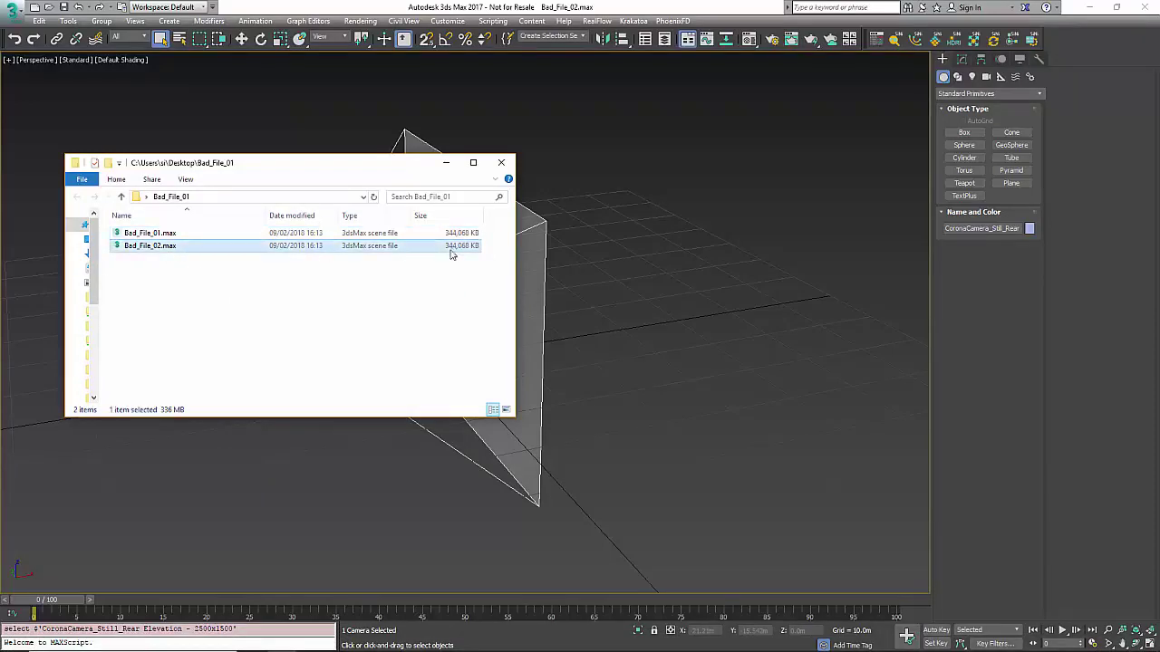
pyautogui.click(709, 274)
pyautogui.click(288, 336)
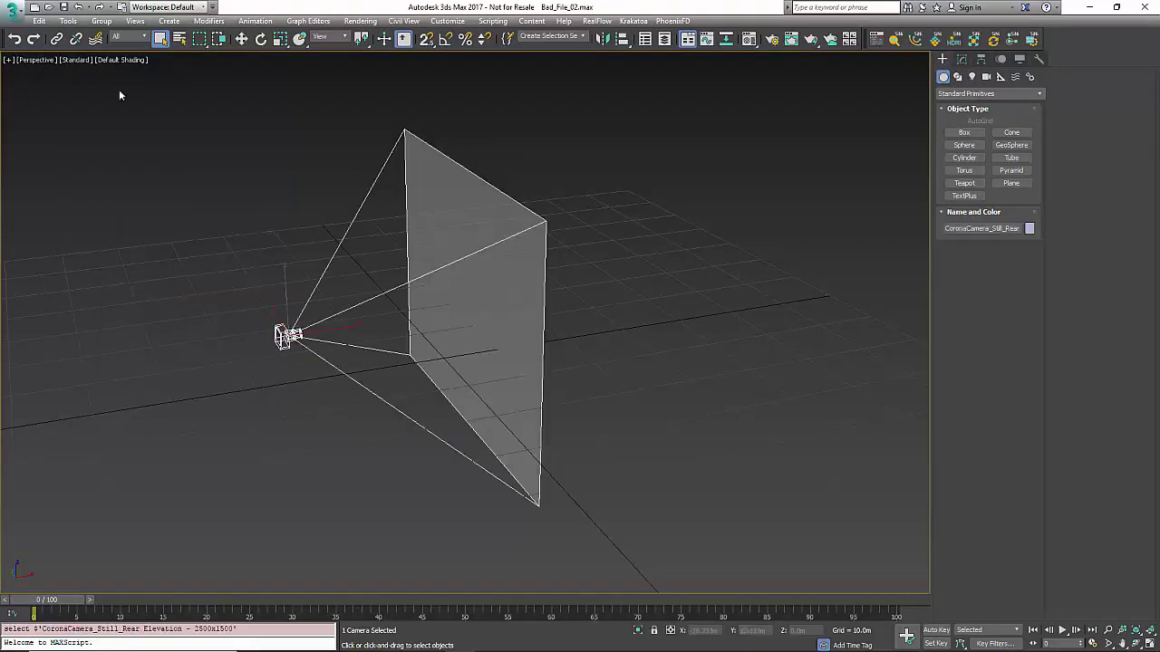
pyautogui.click(11, 10)
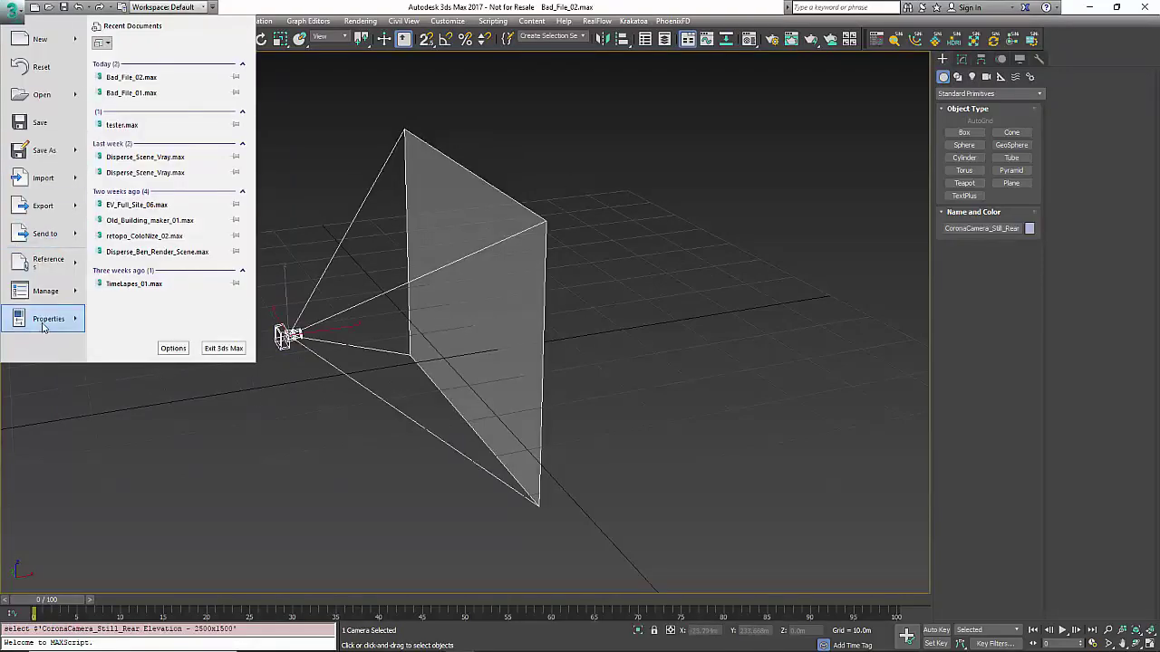
pyautogui.moveTo(40, 328)
pyautogui.click(200, 65)
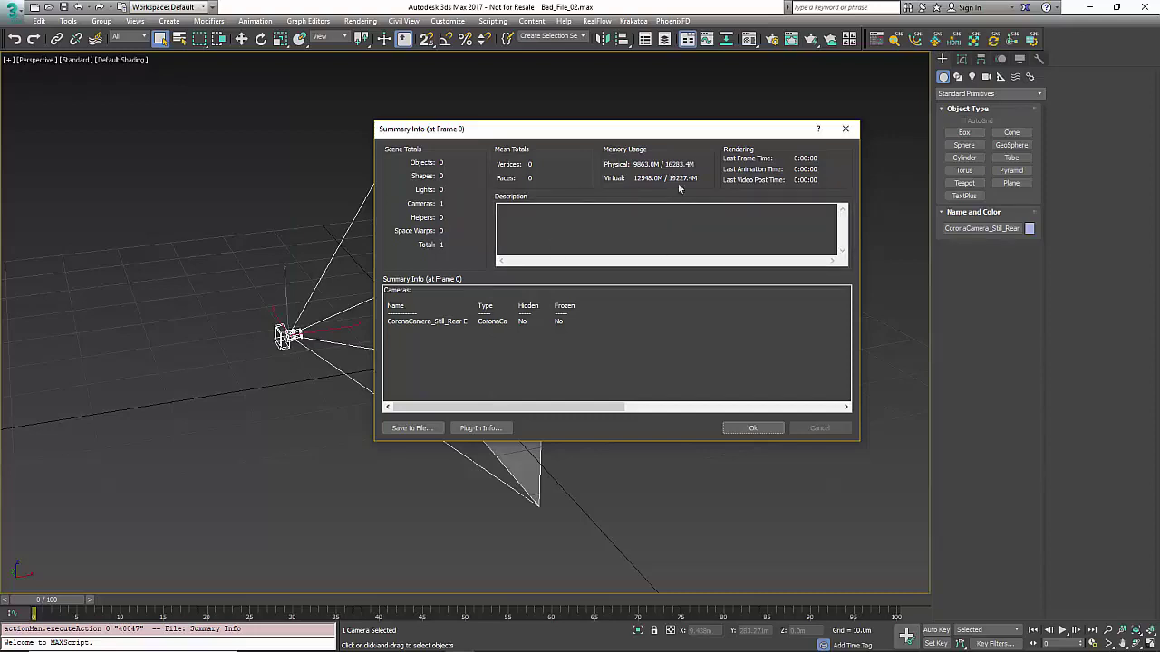
pyautogui.click(752, 429)
pyautogui.keyDown('alt'); pyautogui.moveTo(674, 422); pyautogui.dragTo(657, 429, button='middle'); pyautogui.keyUp('alt')
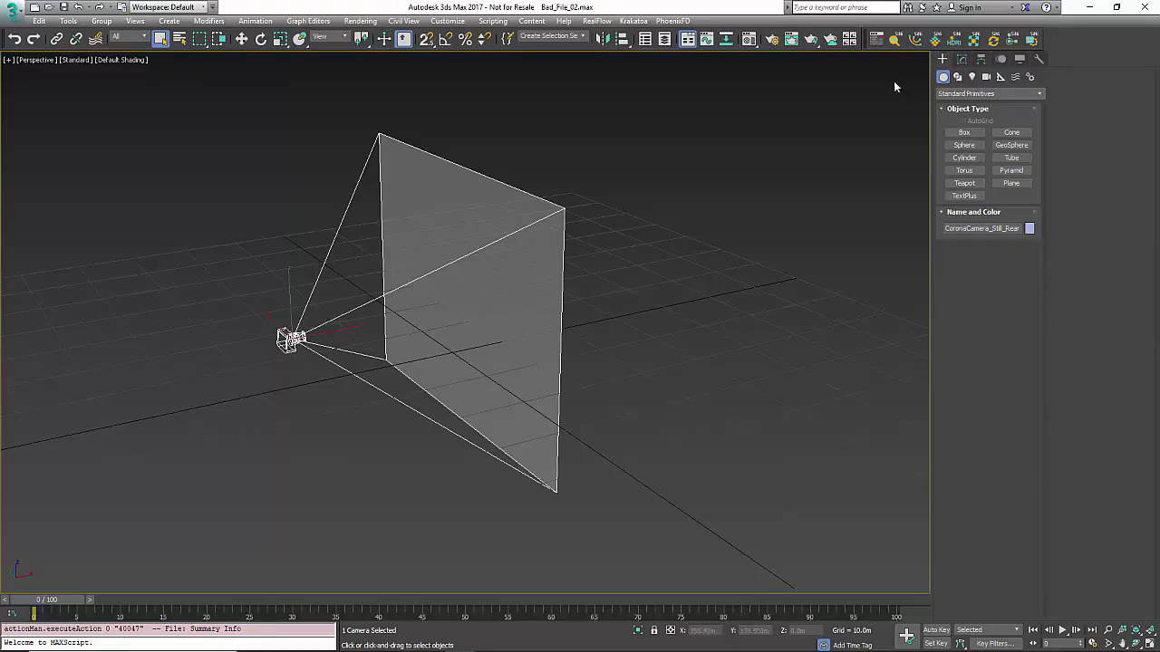
# Run a SiNi Forensic scan, which finds 140,800 Motion Clips and 1,761 Anim Layers.
pyautogui.click(896, 41)
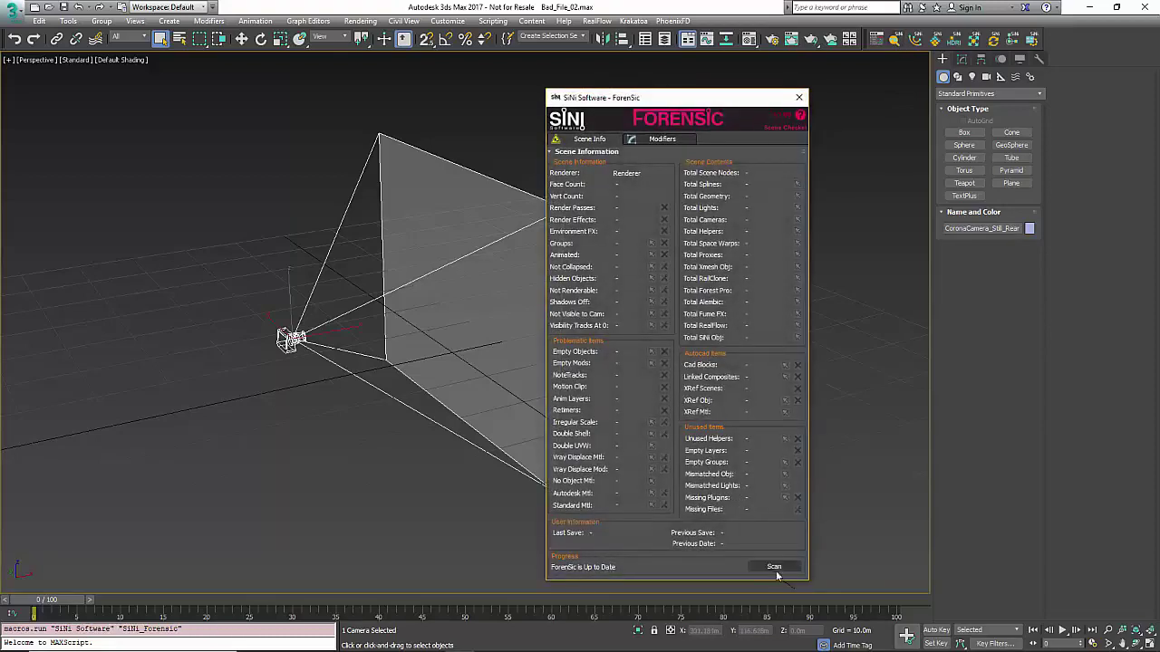
pyautogui.click(779, 571)
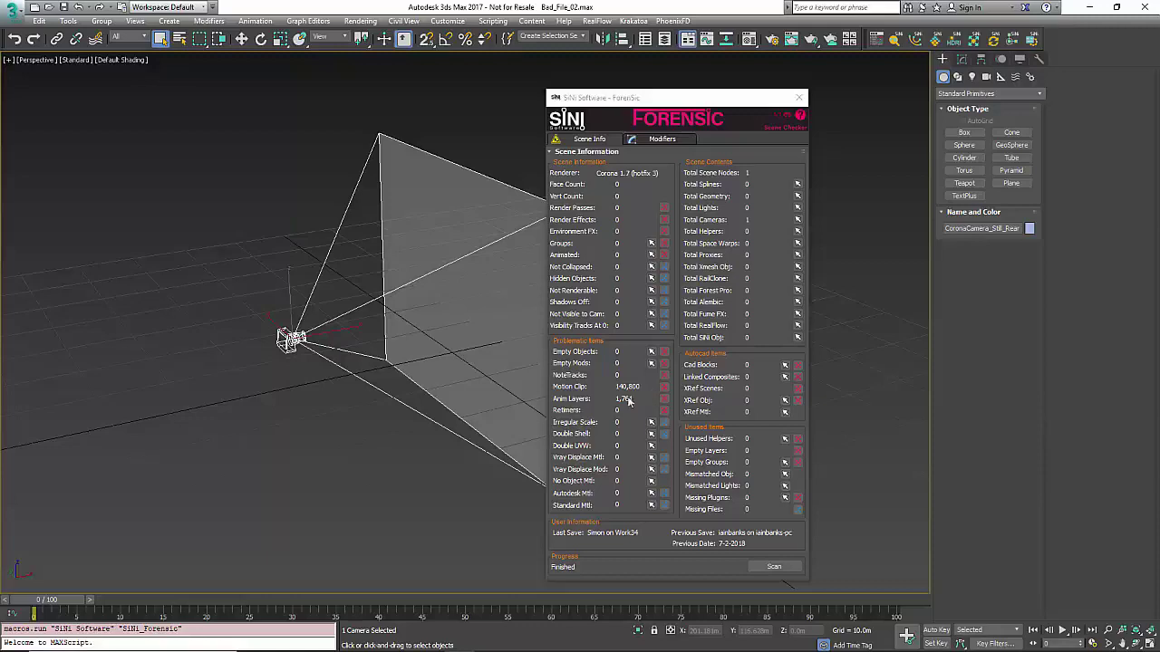
pyautogui.click(638, 403)
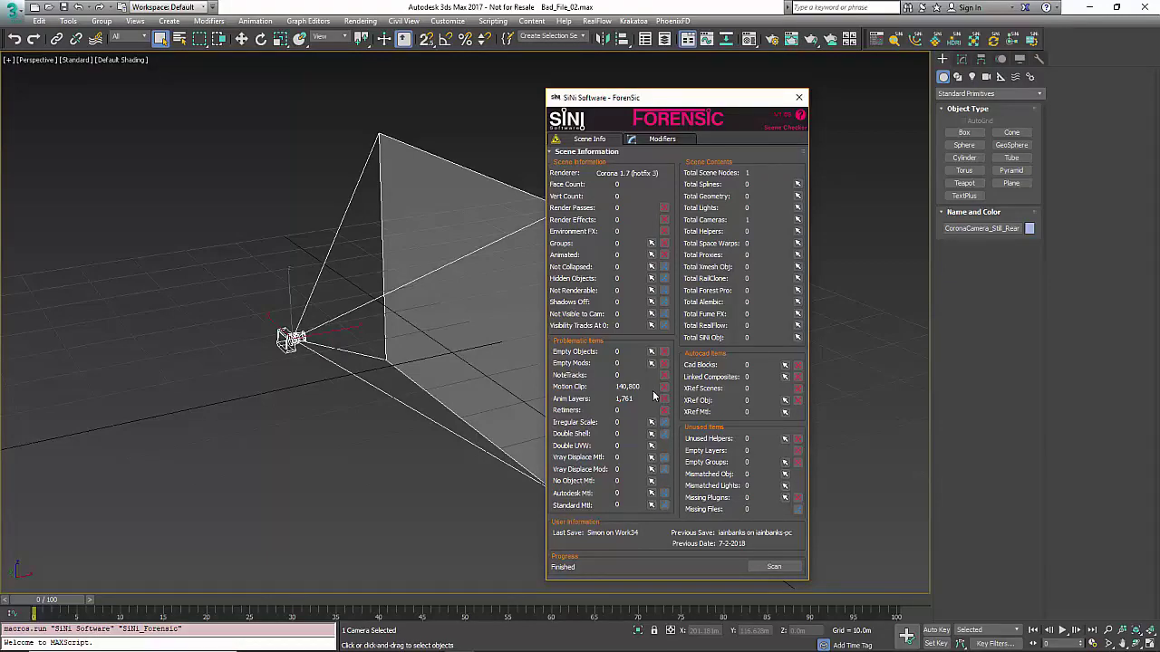
# Inspect the Max MotionClip Manager, Custom_Attributes and Retimer Manager tracks in an enlarged Dope Sheet.
pyautogui.click(309, 21)
pyautogui.click(341, 48)
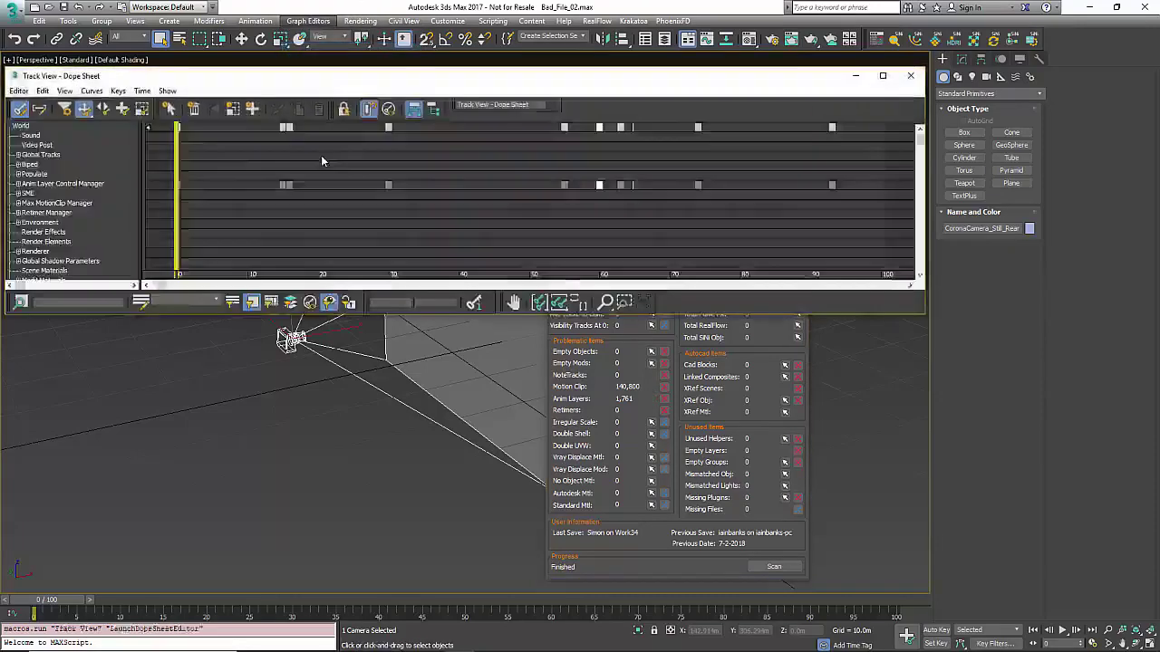
pyautogui.moveTo(288, 316); pyautogui.dragTo(288, 525)
pyautogui.click(646, 245)
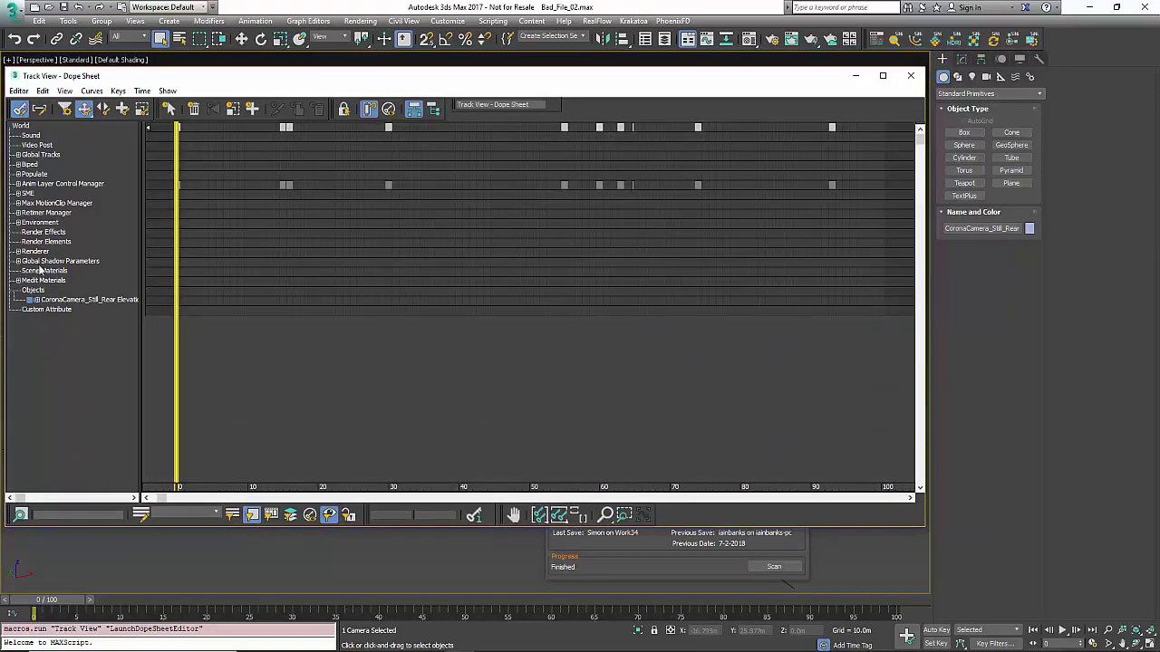
pyautogui.click(18, 203)
pyautogui.click(27, 213)
pyautogui.click(71, 213)
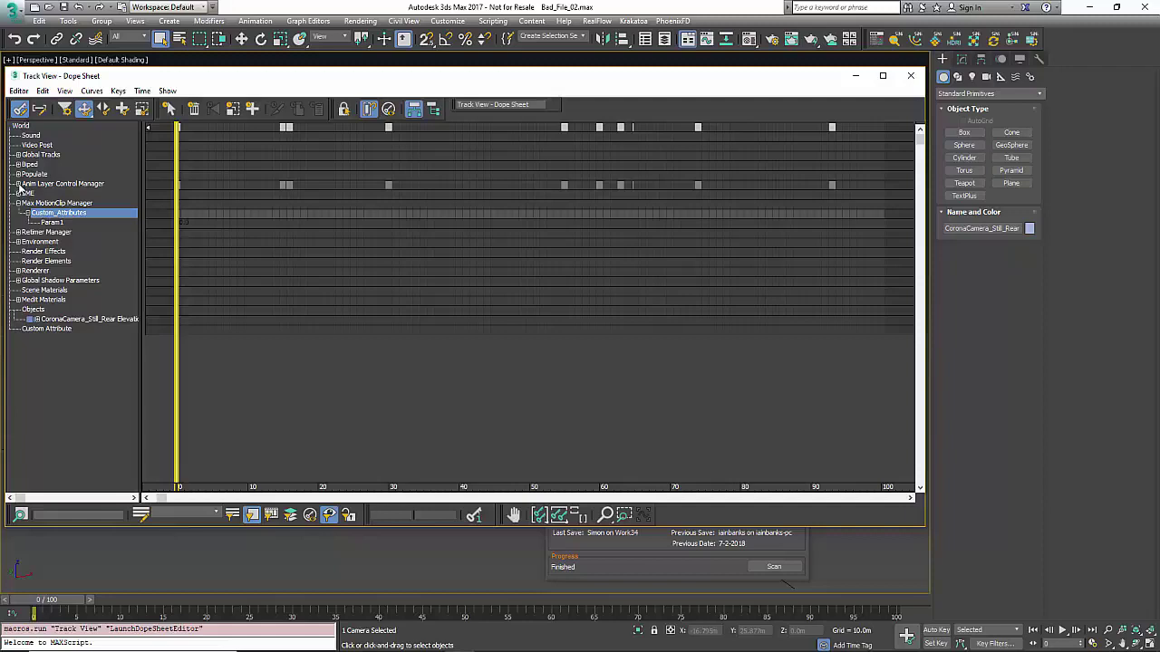
pyautogui.click(18, 232)
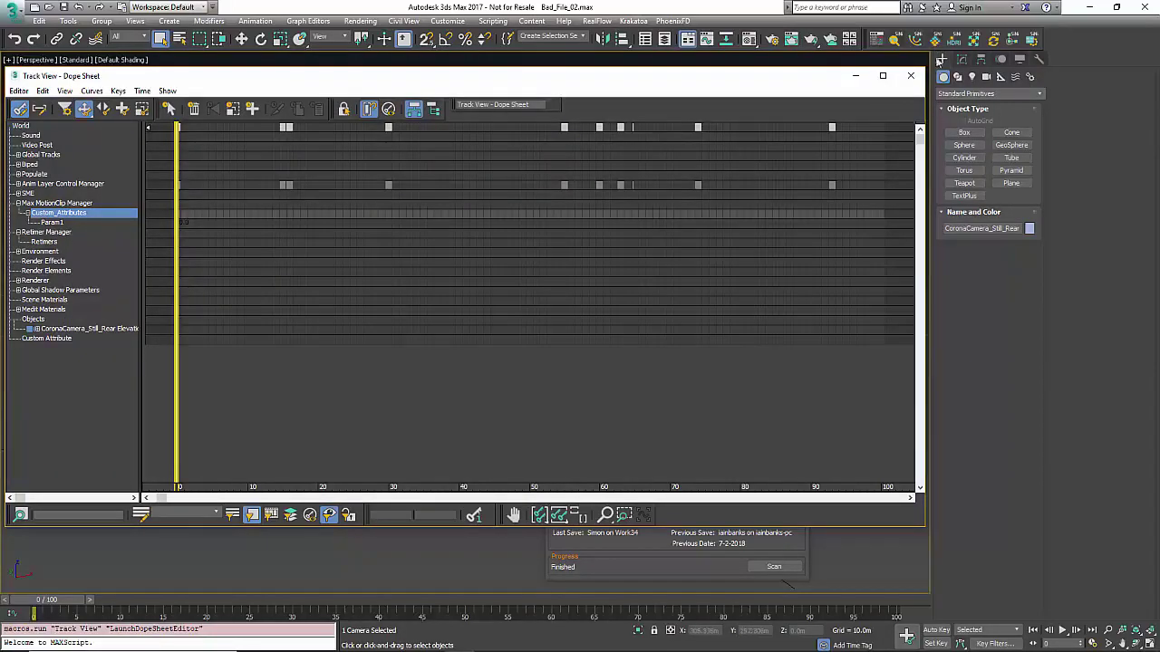
pyautogui.click(910, 75)
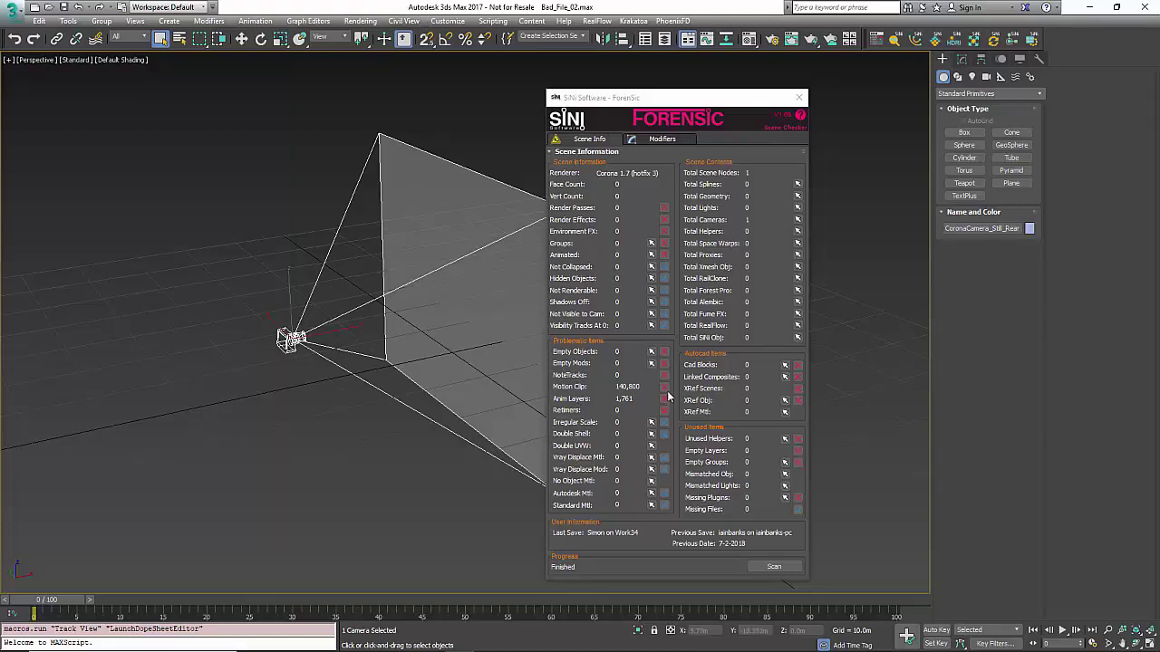
# Remove all 140,800 Motion Clips and 1,761 Anim Layers, rescan to confirm zero, and save Bad_File_02.max.
pyautogui.click(666, 389)
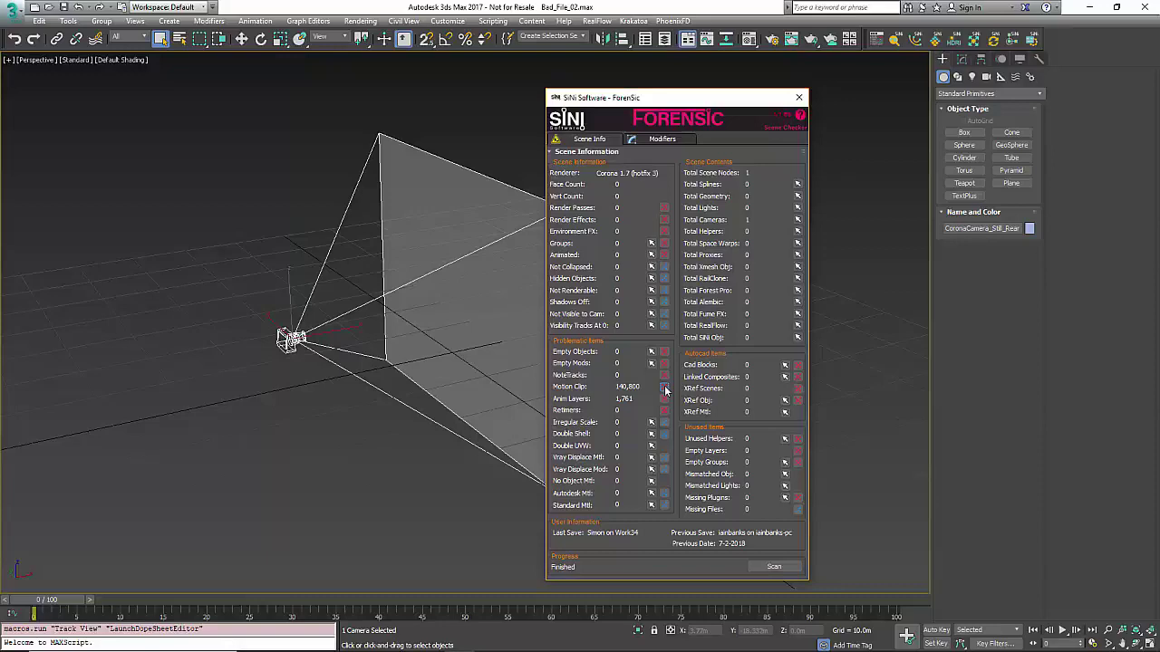
pyautogui.click(666, 389)
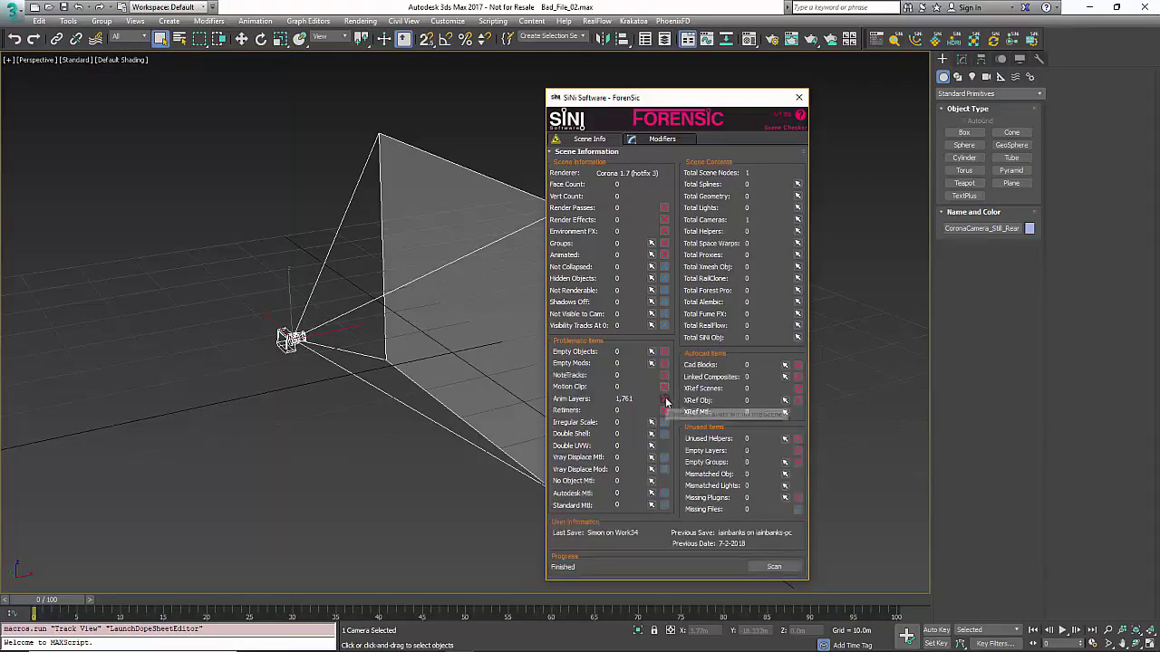
pyautogui.click(666, 400)
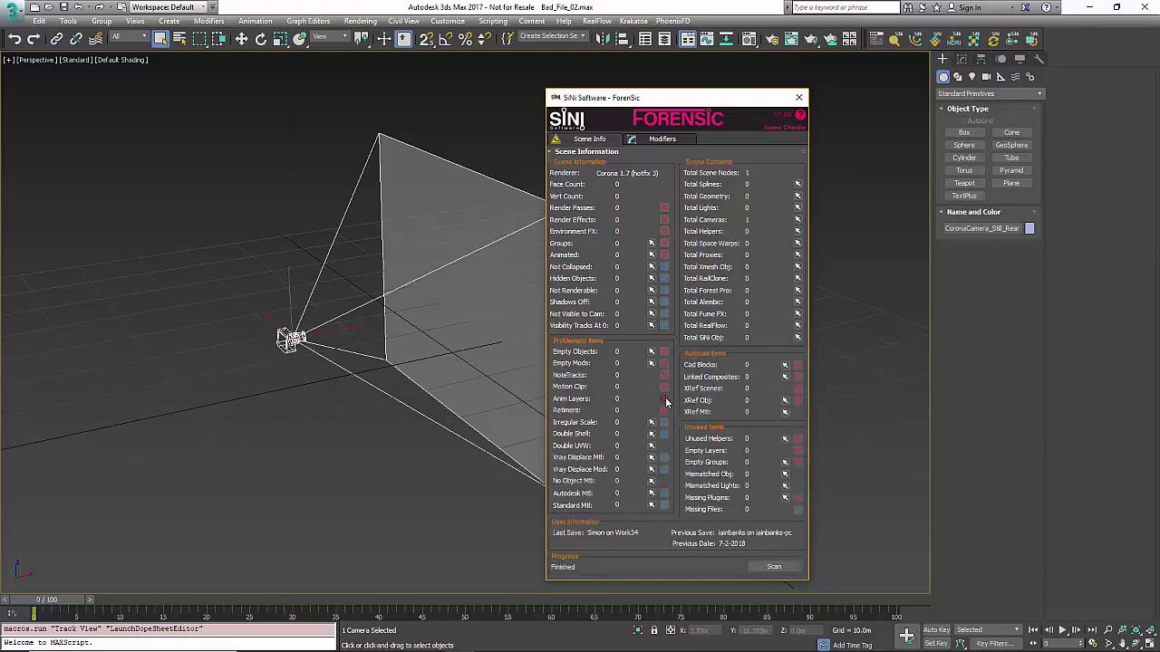
pyautogui.click(786, 567)
pyautogui.click(278, 128)
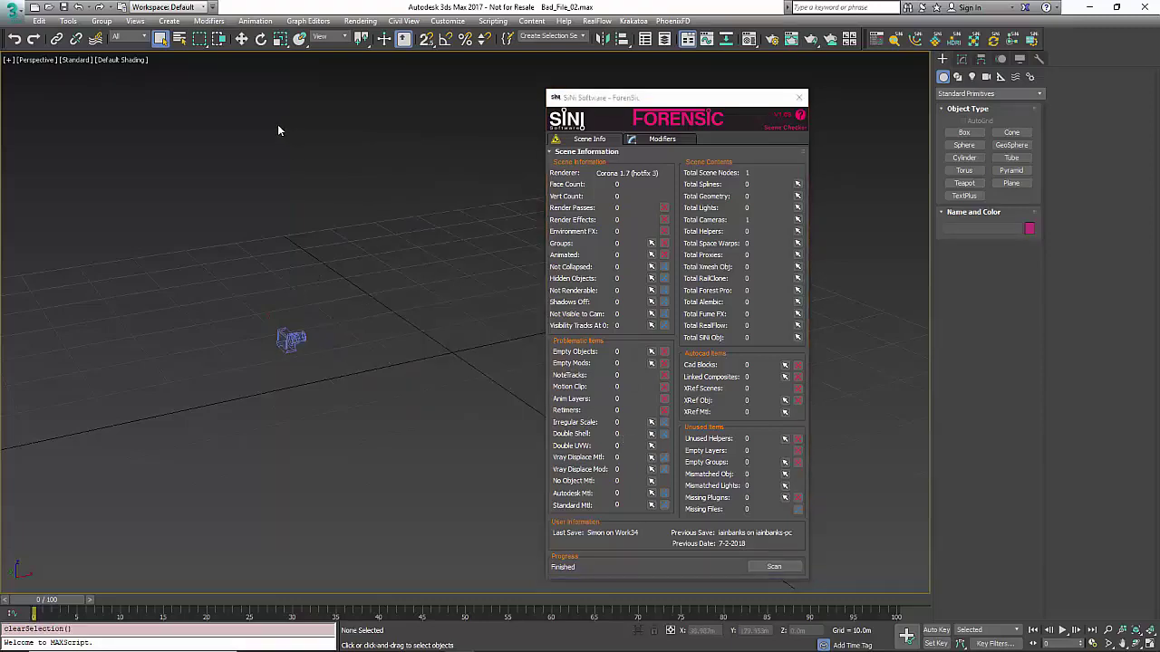
pyautogui.hotkey('ctrl', 's')
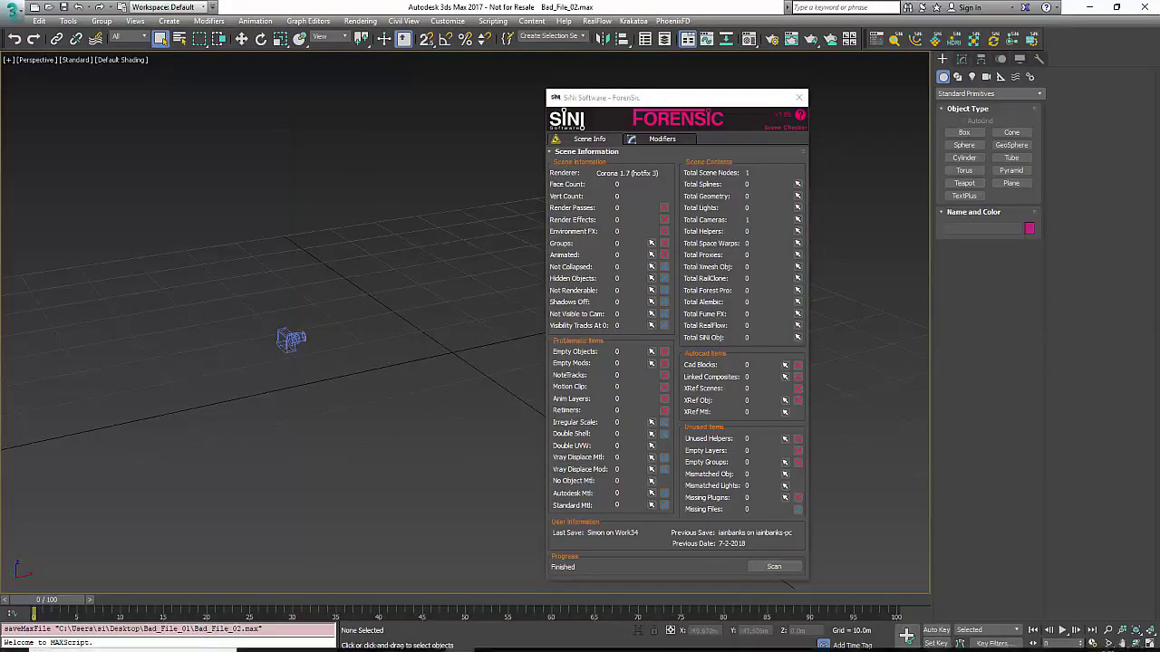
pyautogui.click(282, 640)
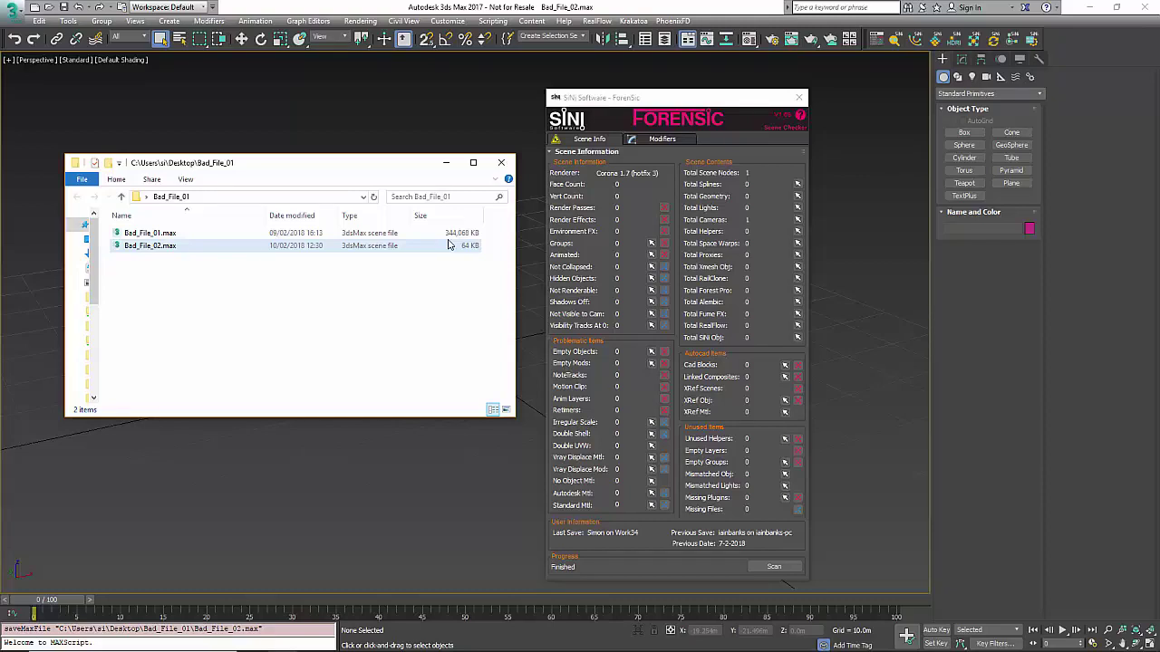
pyautogui.click(150, 246)
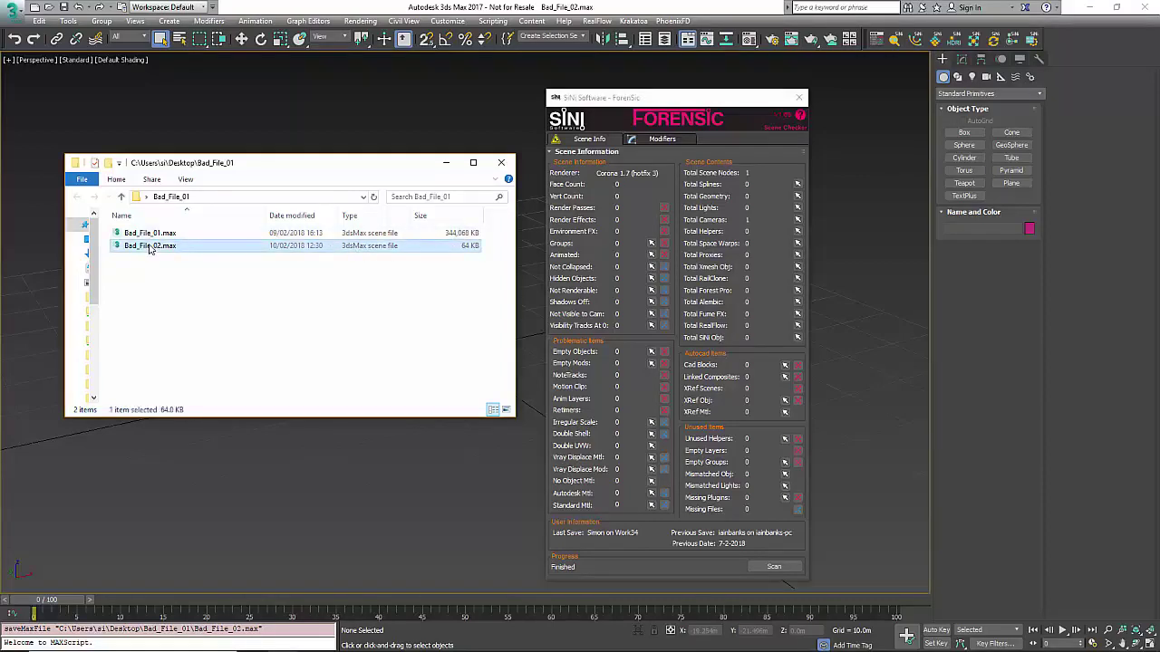
pyautogui.click(161, 234)
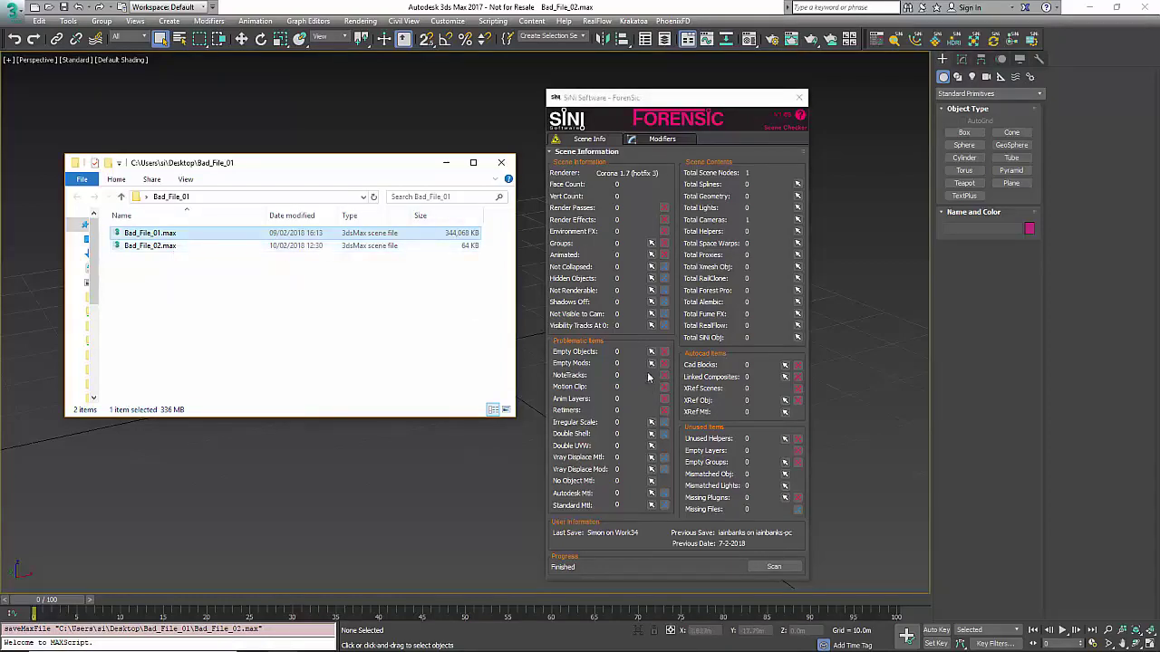
pyautogui.click(501, 163)
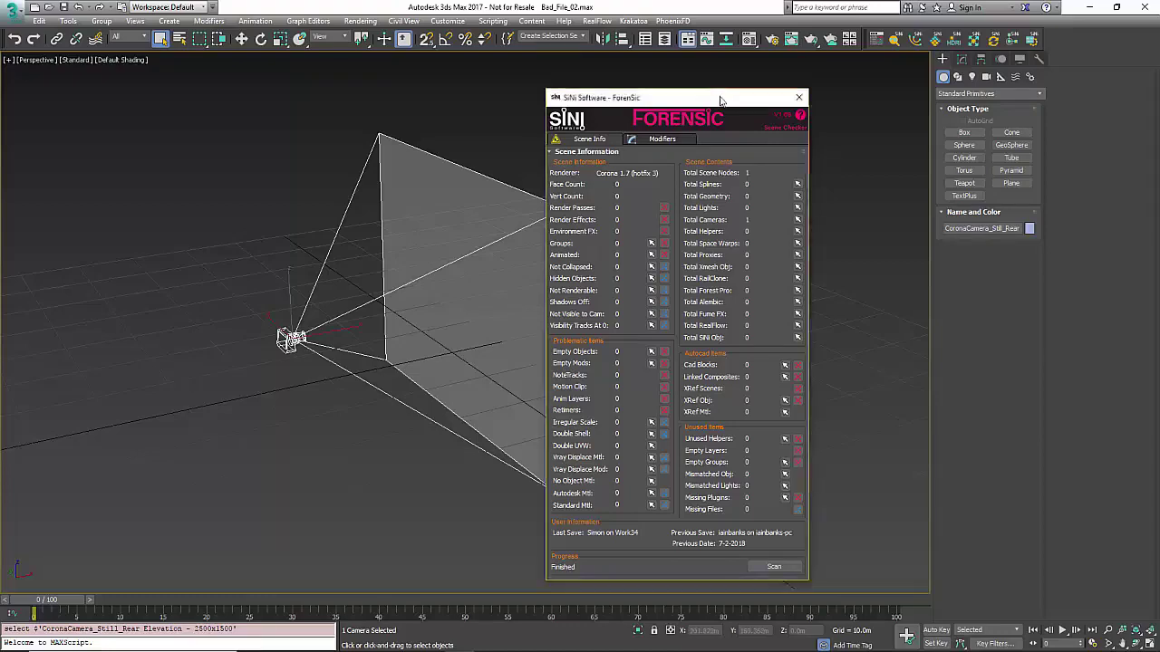
# Move the Forensic report window up and left, then switch to the SiNi Software website.
pyautogui.moveTo(729, 129); pyautogui.dragTo(628, 108)
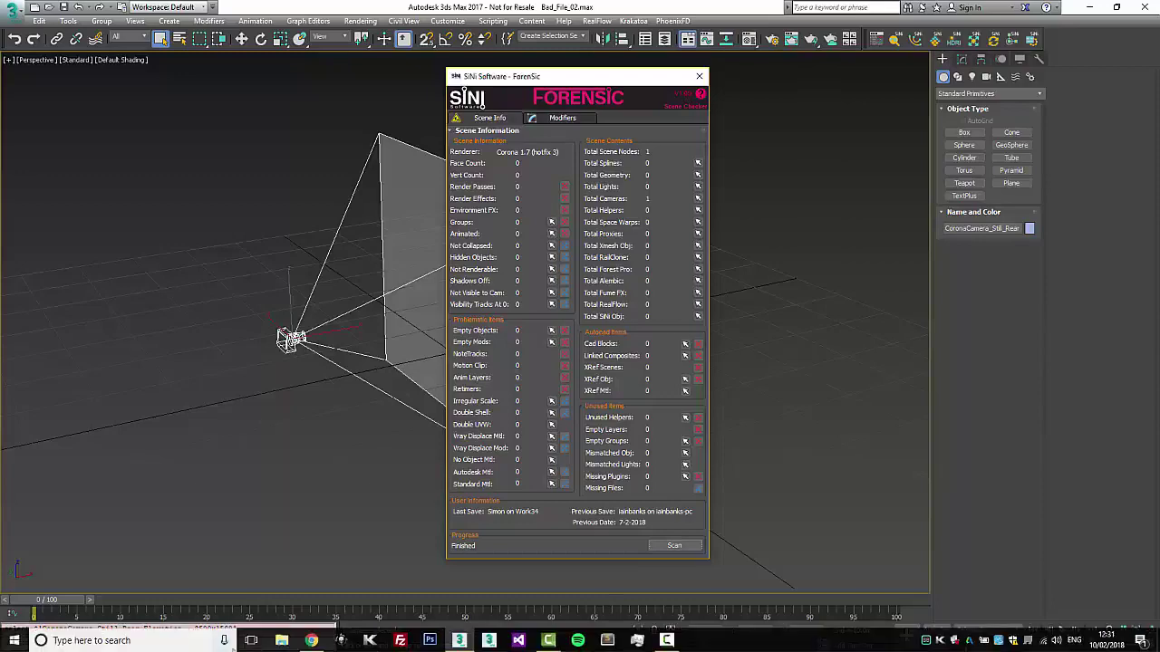
pyautogui.click(311, 641)
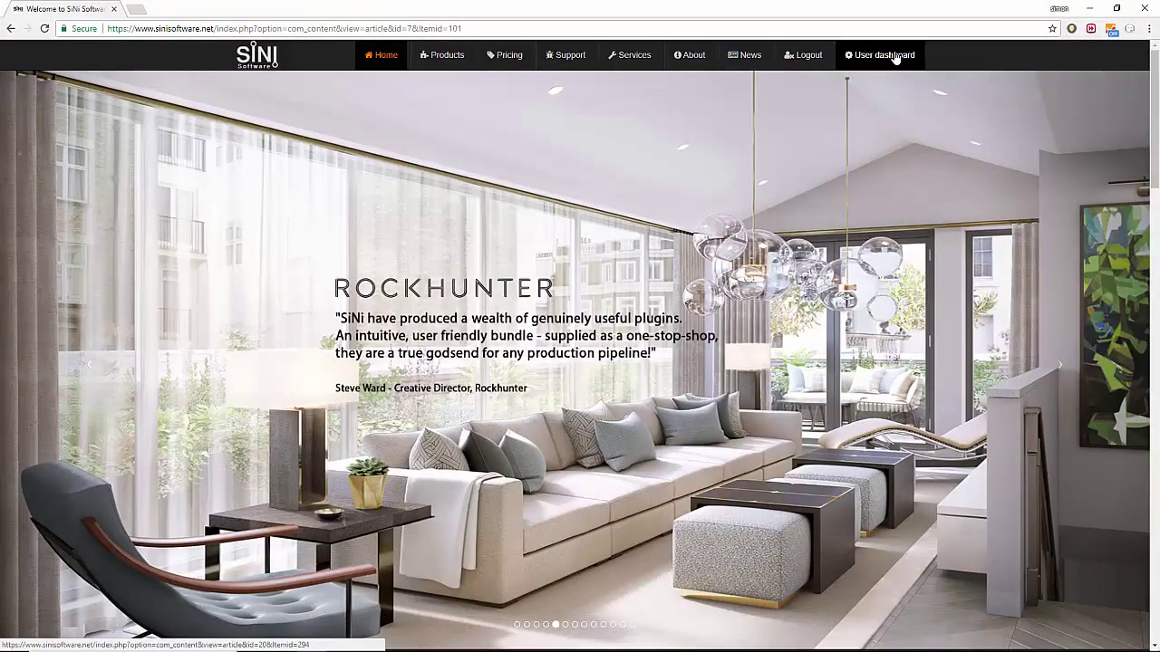
# Go to the dashboard's Product Downloads page and highlight the 3ds Max Workstation Installer 1.09.1 entry.
pyautogui.click(895, 58)
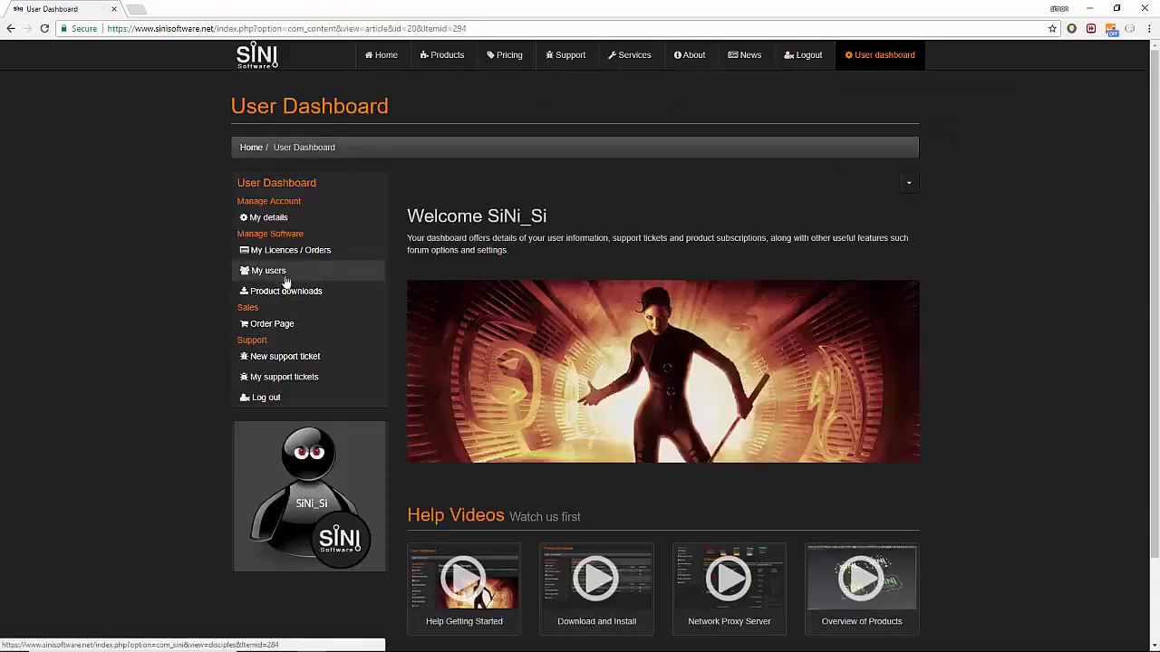
pyautogui.click(288, 292)
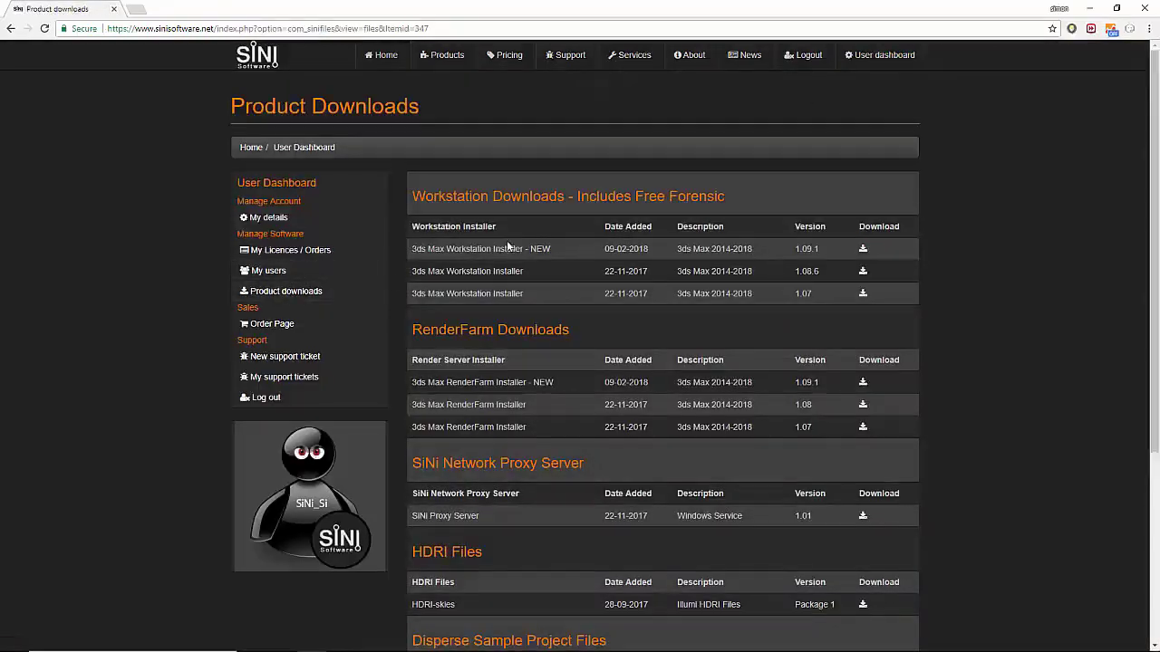
pyautogui.moveTo(551, 249); pyautogui.dragTo(410, 254)
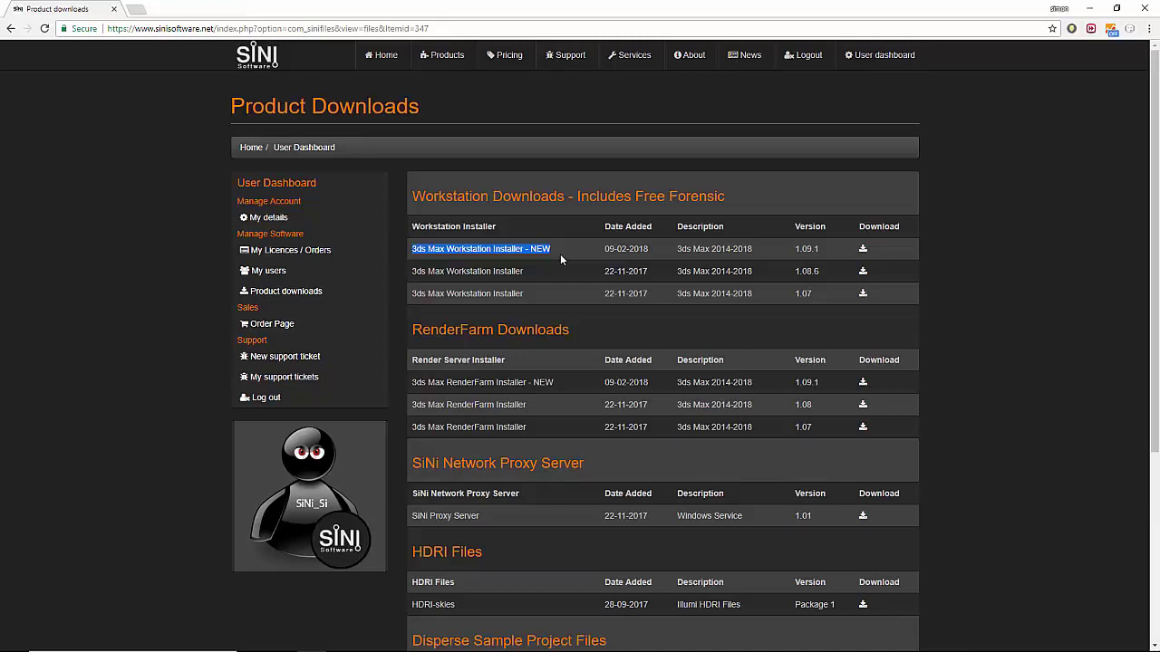
# Minimize the browser to get back to the cleaned camera scene and its Forensic report.
pyautogui.click(1089, 8)
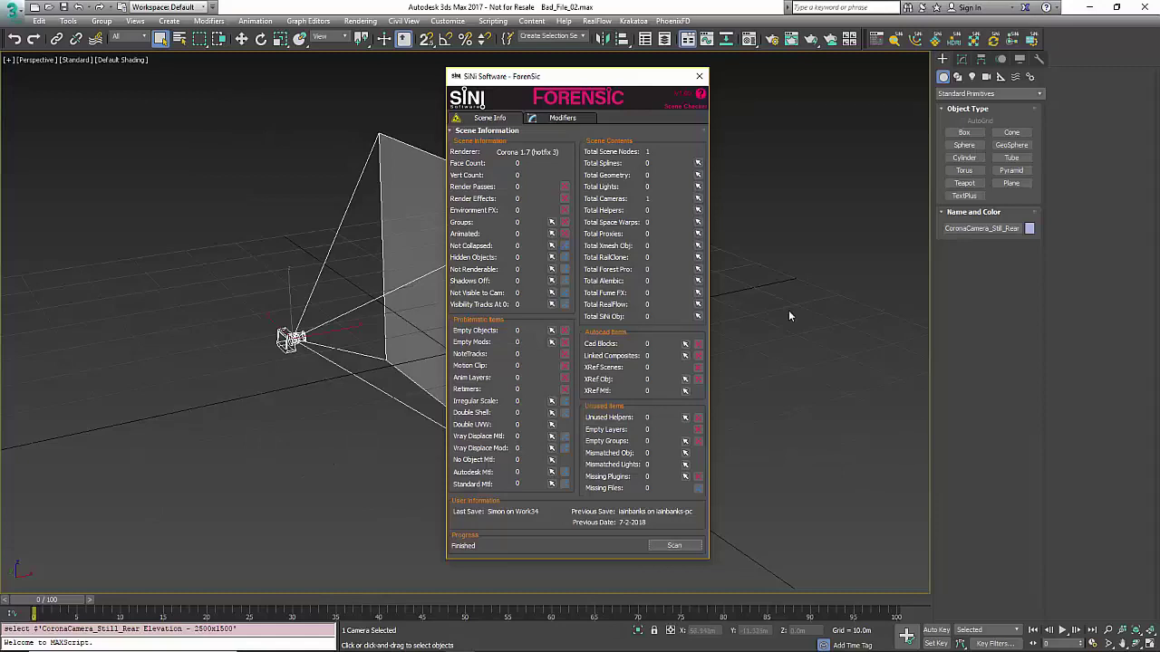